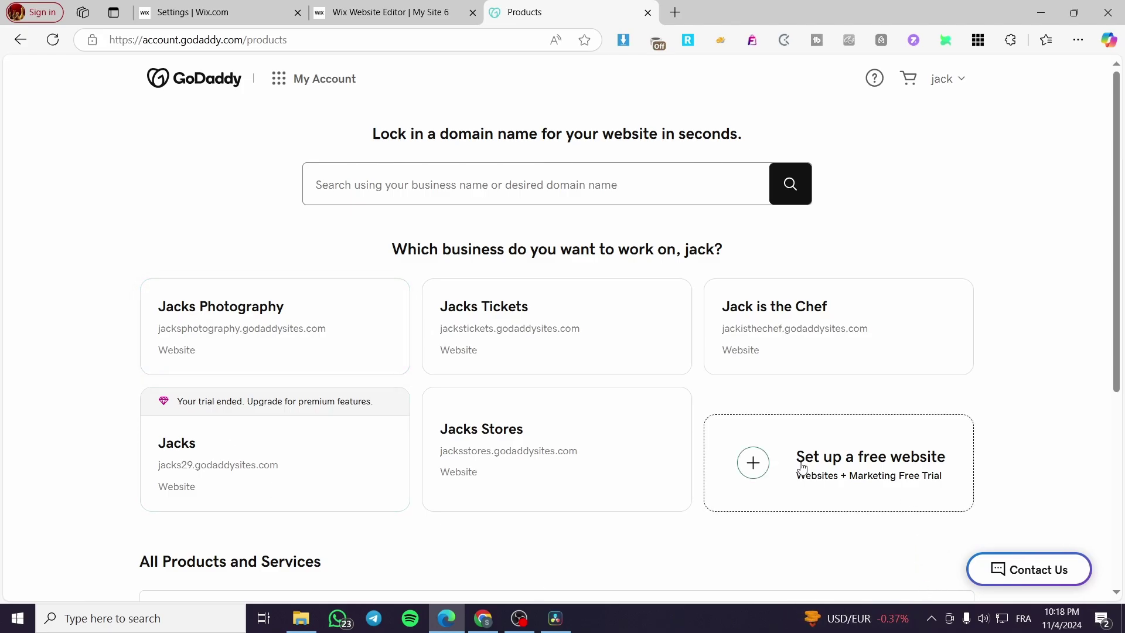
{"action": "left_click", "coordinate": [860, 473]}
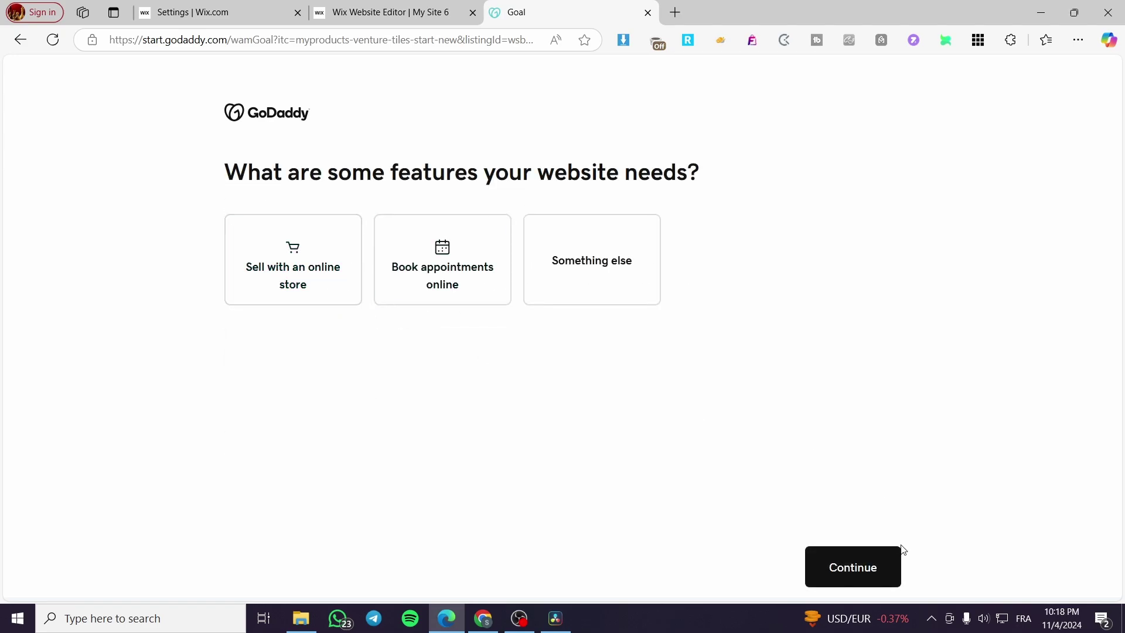
{"action": "left_click", "coordinate": [895, 577]}
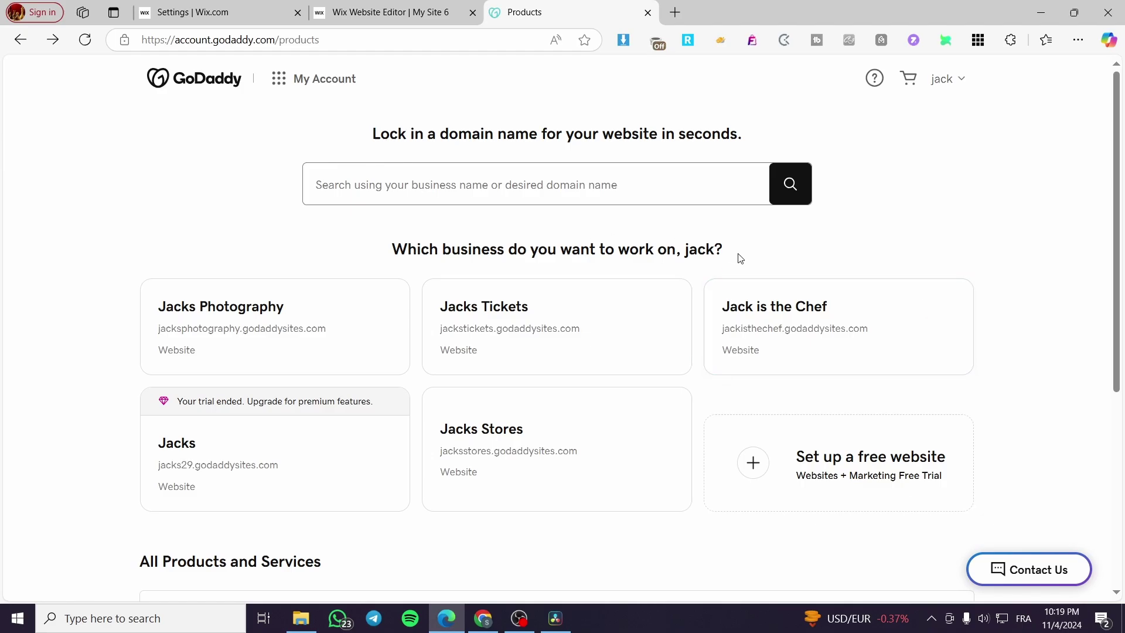
Open the Jacks Photography site card and launch it in the website editor
{"action": "left_click", "coordinate": [270, 320]}
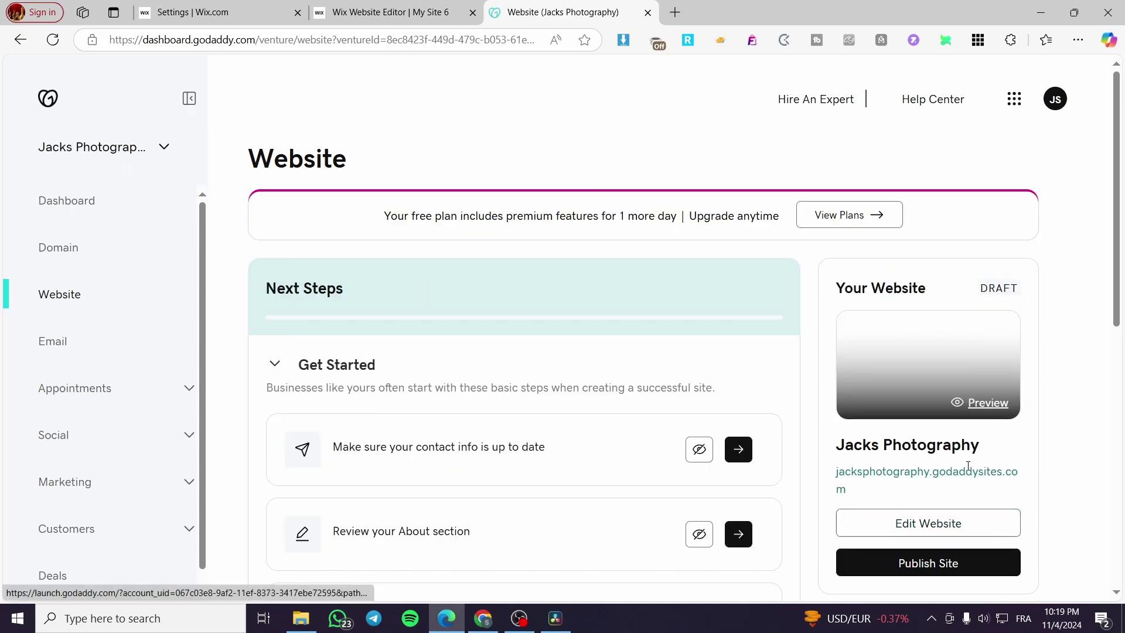
{"action": "left_click", "coordinate": [947, 530]}
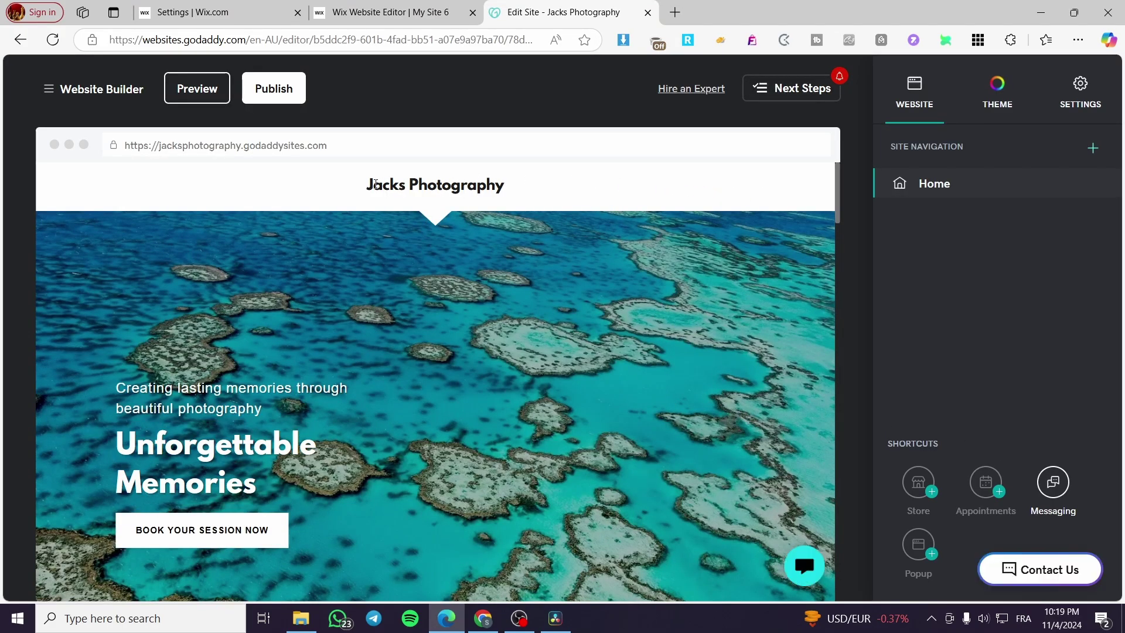
Dismiss the suggested sections prompt and editor tour tips, then return to the site's page list
{"action": "left_click", "coordinate": [509, 186]}
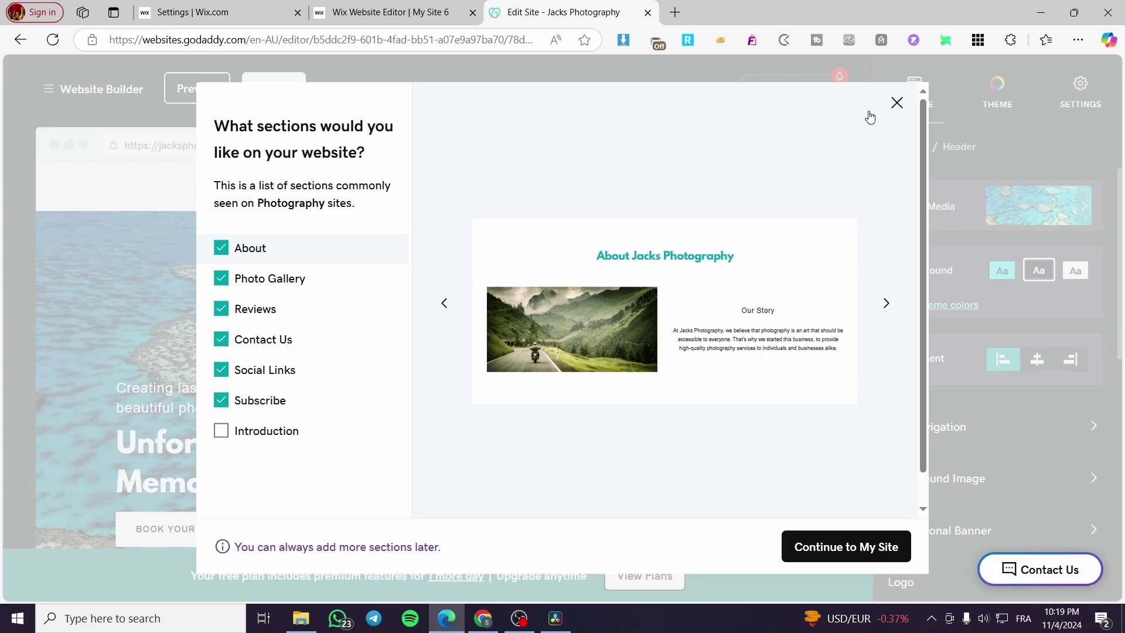
{"action": "left_click", "coordinate": [870, 117]}
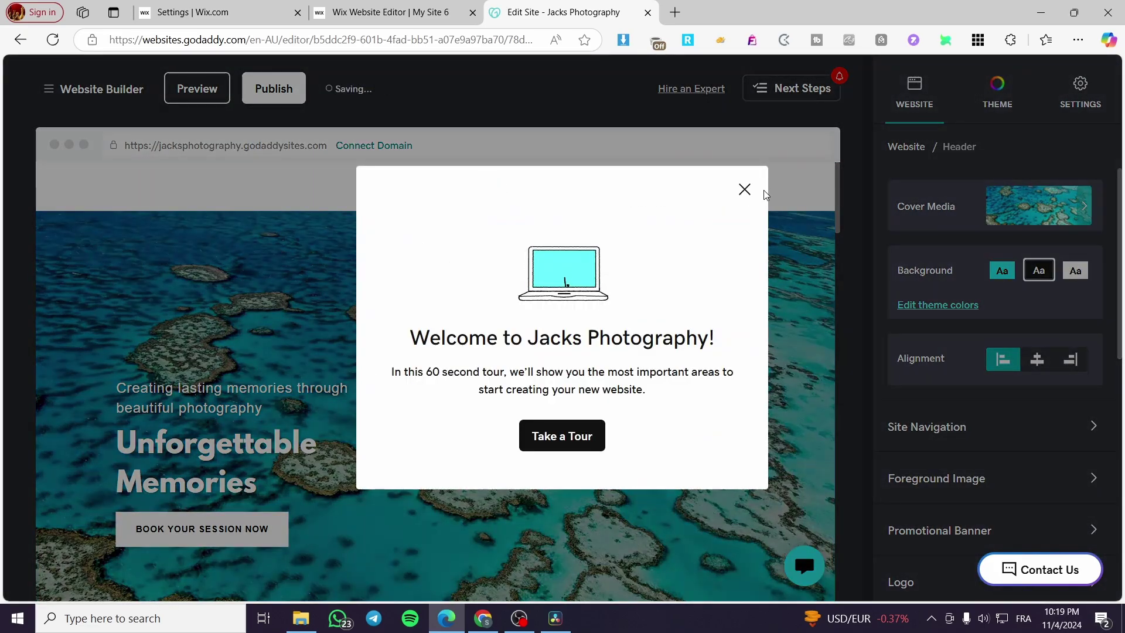
{"action": "left_click", "coordinate": [744, 189]}
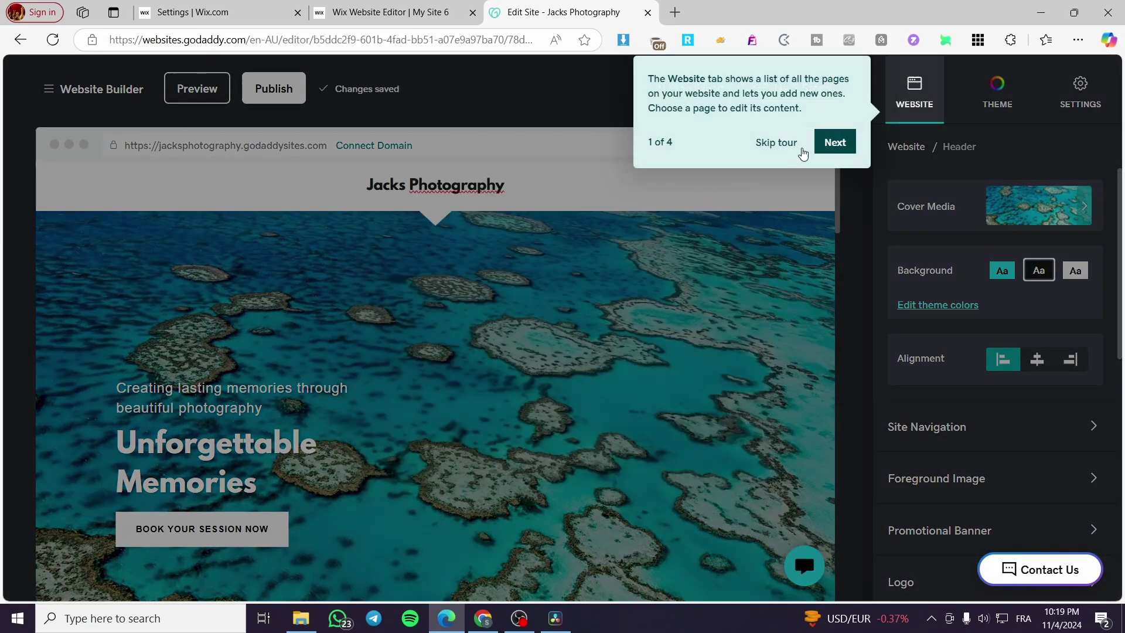
{"action": "left_click", "coordinate": [778, 144]}
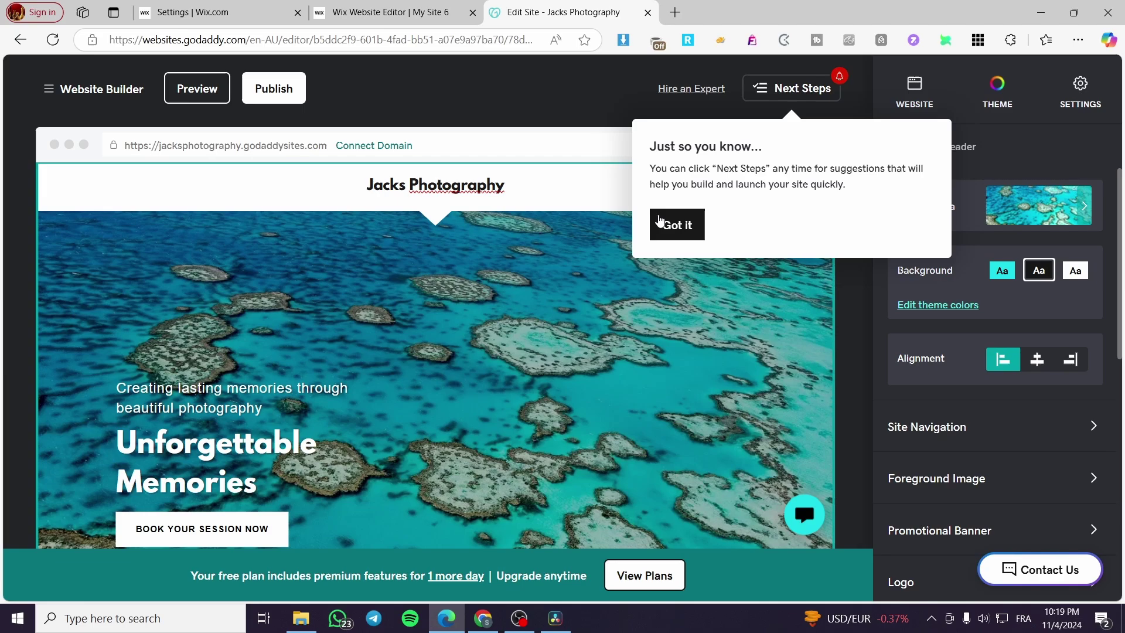
{"action": "left_click", "coordinate": [675, 225]}
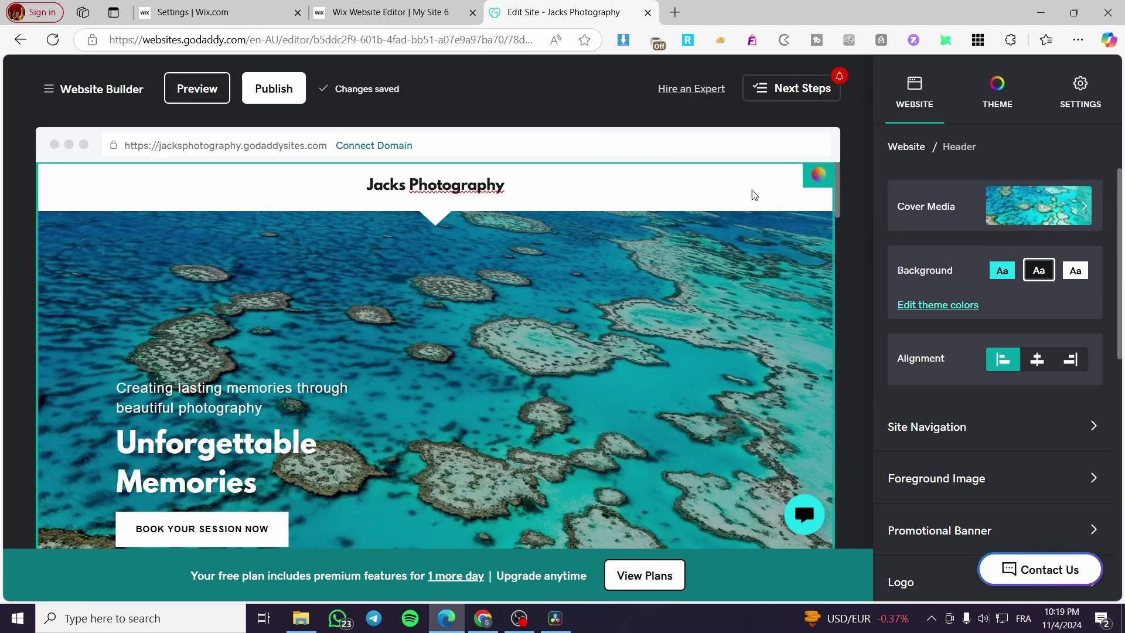
{"action": "scroll", "coordinate": [1056, 359], "scroll_direction": "down", "scroll_amount": 2}
{"action": "scroll", "coordinate": [1055, 360], "scroll_direction": "down", "scroll_amount": 2}
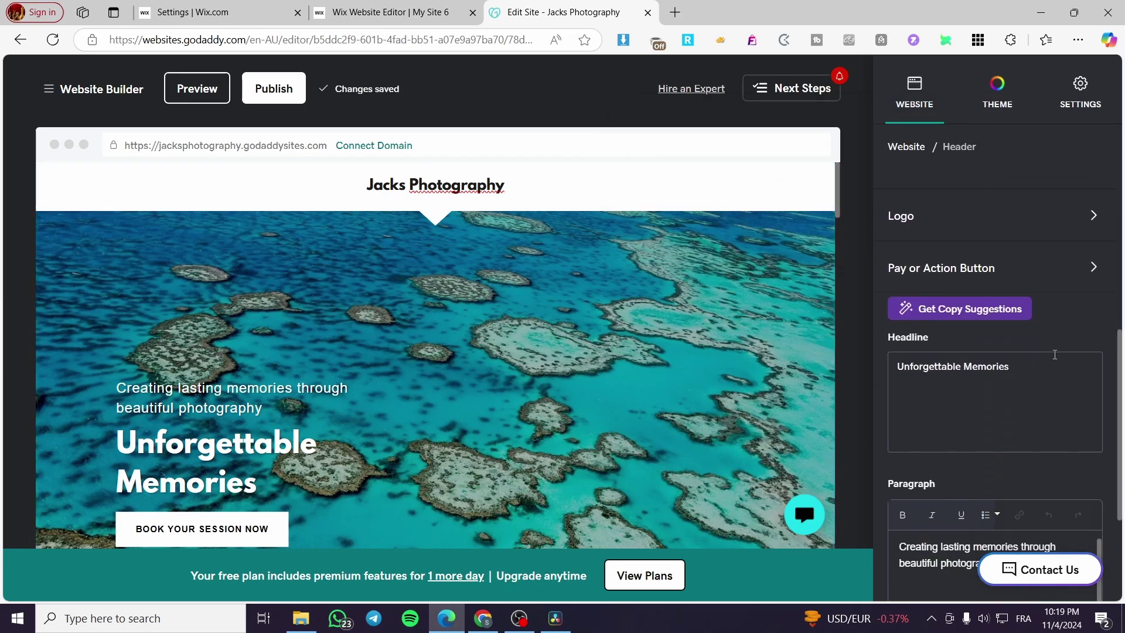
{"action": "scroll", "coordinate": [1052, 347], "scroll_direction": "down", "scroll_amount": 2}
{"action": "scroll", "coordinate": [1053, 347], "scroll_direction": "up", "scroll_amount": 6}
{"action": "left_click", "coordinate": [915, 92]}
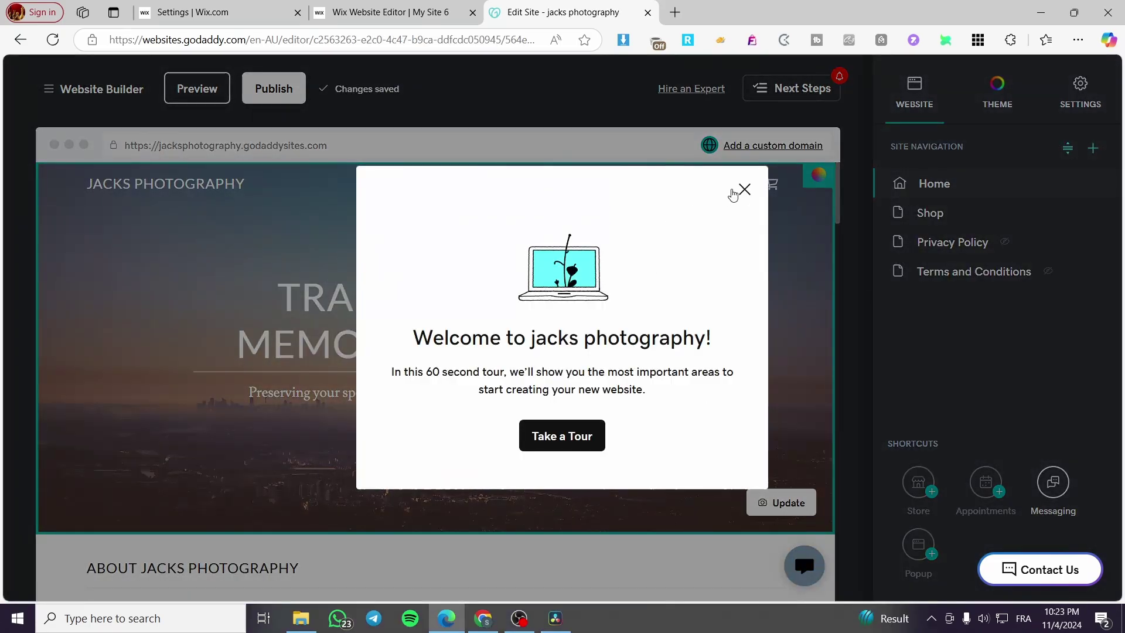
Dismiss the welcome dialog and Next Steps tip, peek at store setup, and select the header section
{"action": "left_click", "coordinate": [744, 190]}
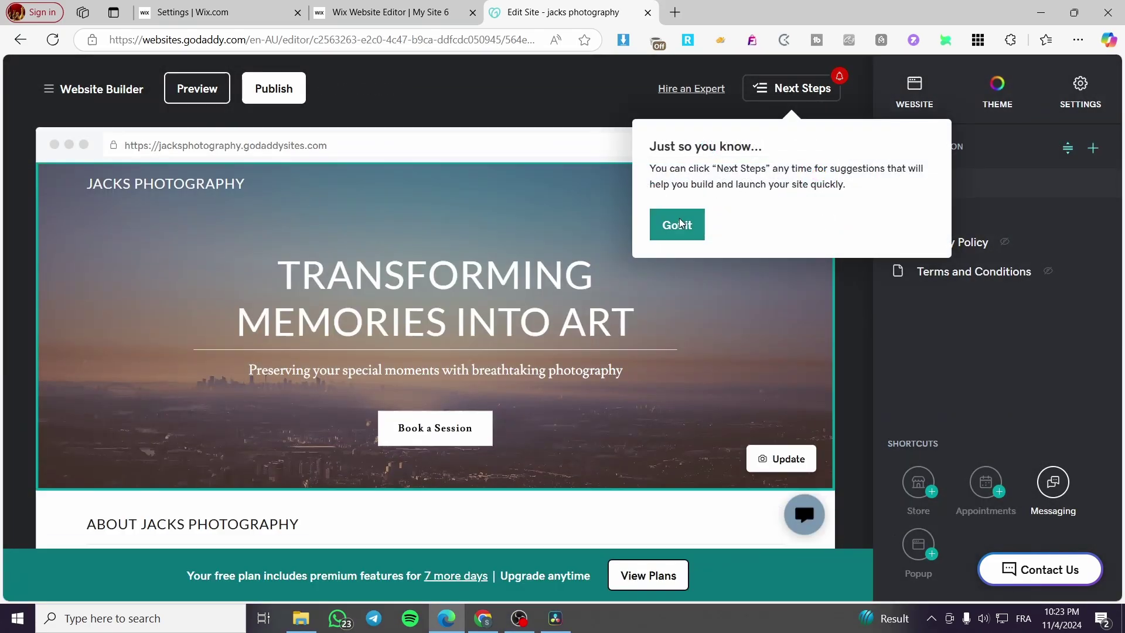
{"action": "left_click", "coordinate": [851, 316]}
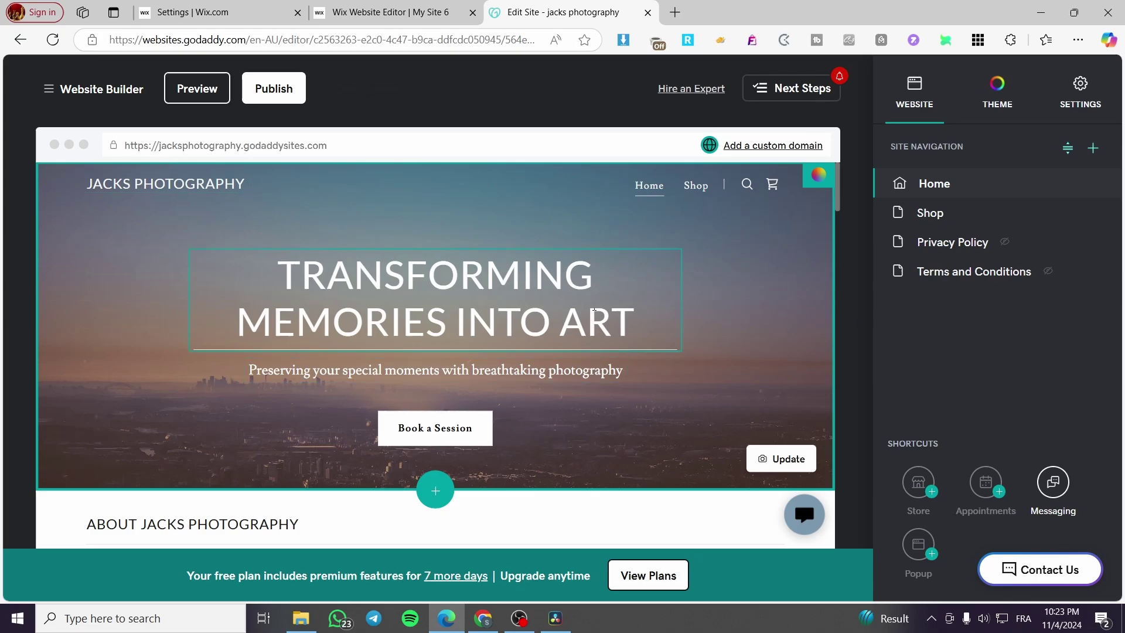
{"action": "left_click", "coordinate": [923, 494]}
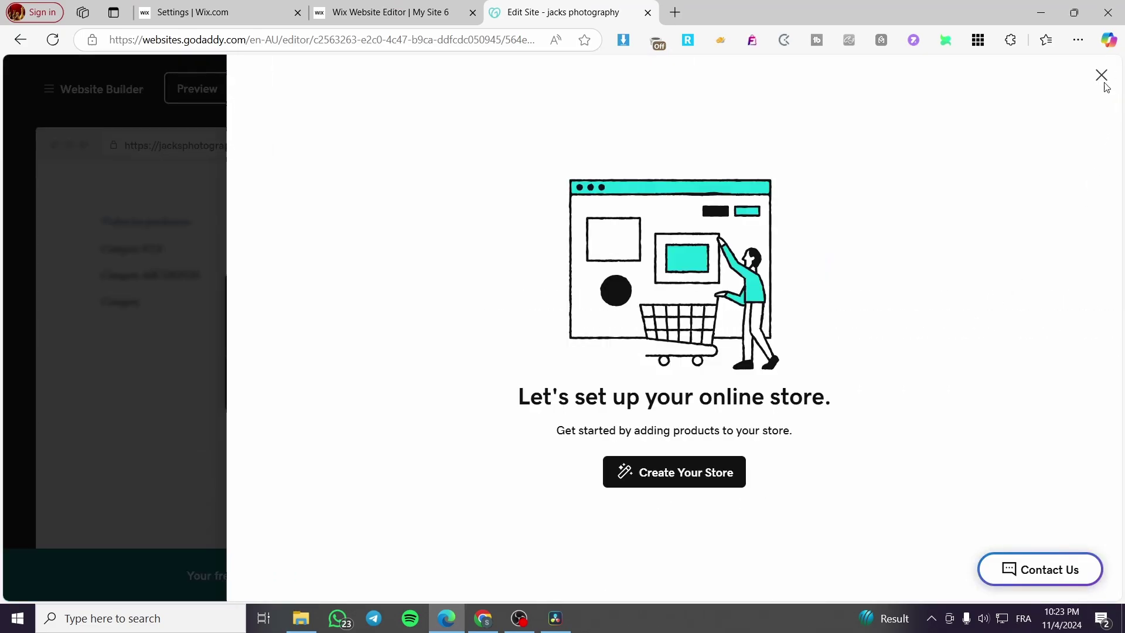
{"action": "left_click", "coordinate": [1102, 75]}
{"action": "scroll", "coordinate": [590, 443], "scroll_direction": "down", "scroll_amount": 5}
{"action": "scroll", "coordinate": [590, 443], "scroll_direction": "down", "scroll_amount": 3}
{"action": "scroll", "coordinate": [789, 382], "scroll_direction": "up", "scroll_amount": 2}
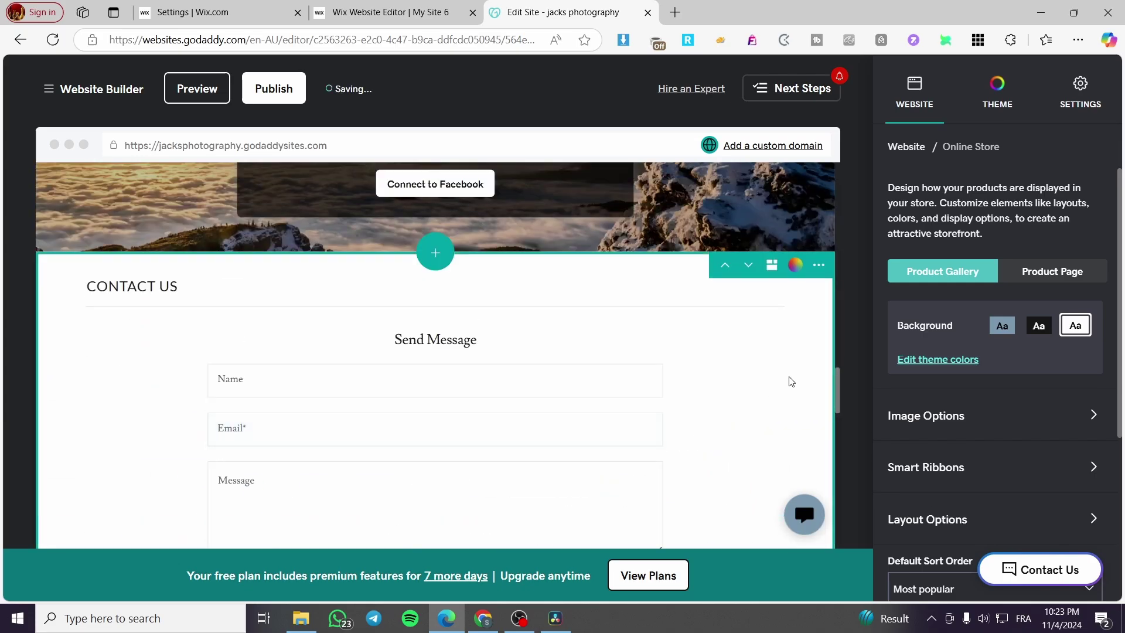
{"action": "left_click_drag", "start_coordinate": [836, 383], "coordinate": [840, 180]}
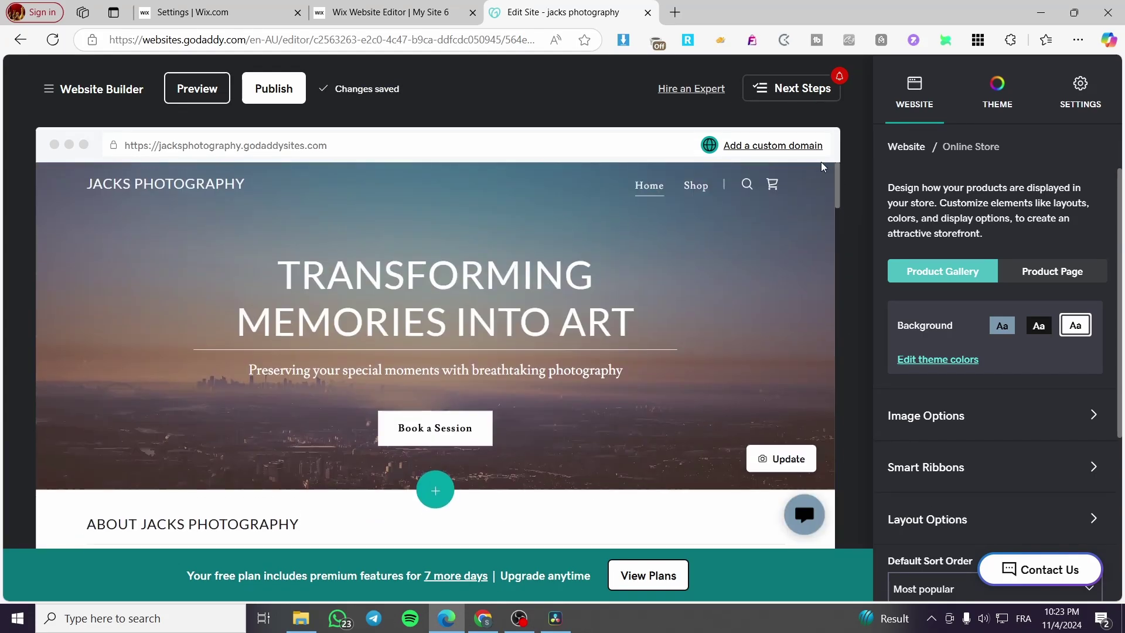
{"action": "left_click", "coordinate": [765, 192]}
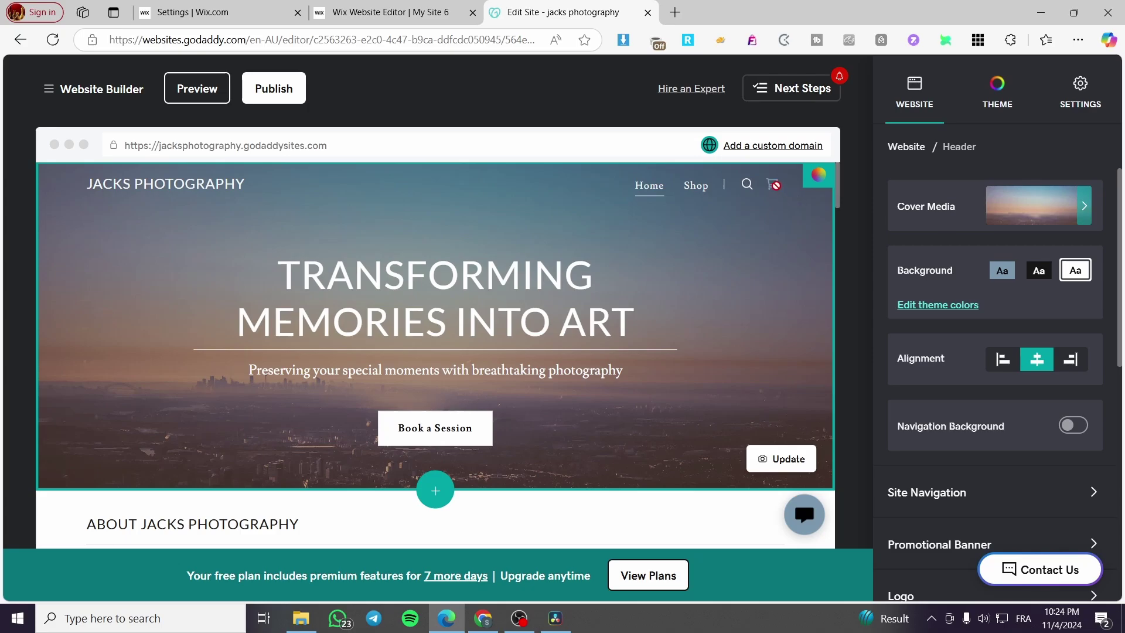
{"action": "scroll", "coordinate": [960, 280], "scroll_direction": "down", "scroll_amount": 5}
{"action": "scroll", "coordinate": [960, 280], "scroll_direction": "up", "scroll_amount": 5}
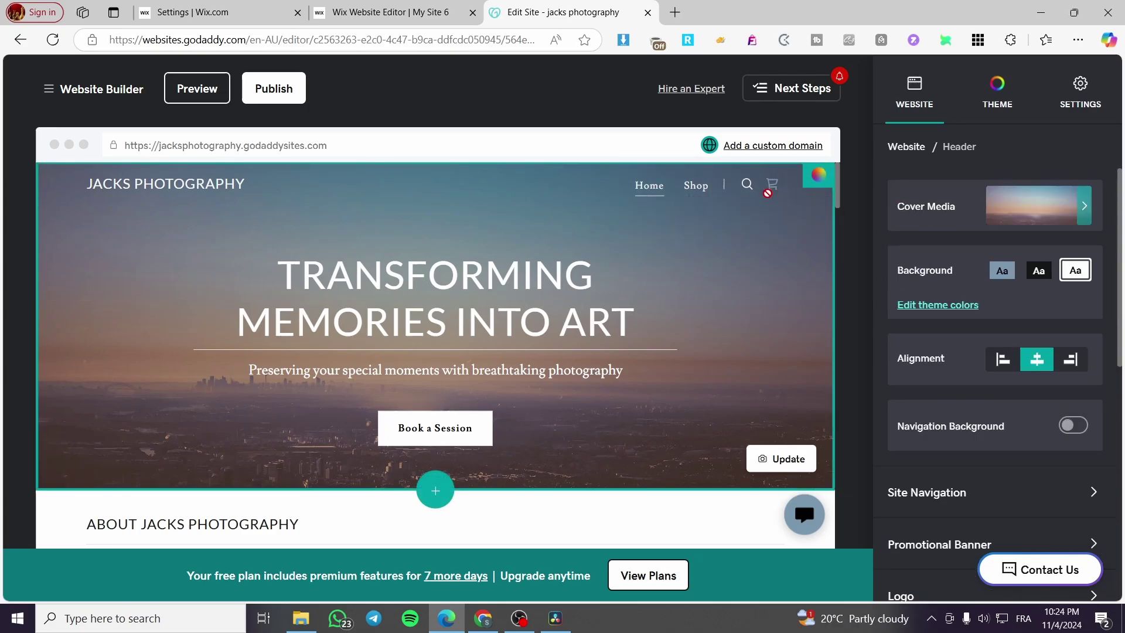
Go to the site's dashboard via the section menu, then back to the account's business list
{"action": "left_click", "coordinate": [78, 93]}
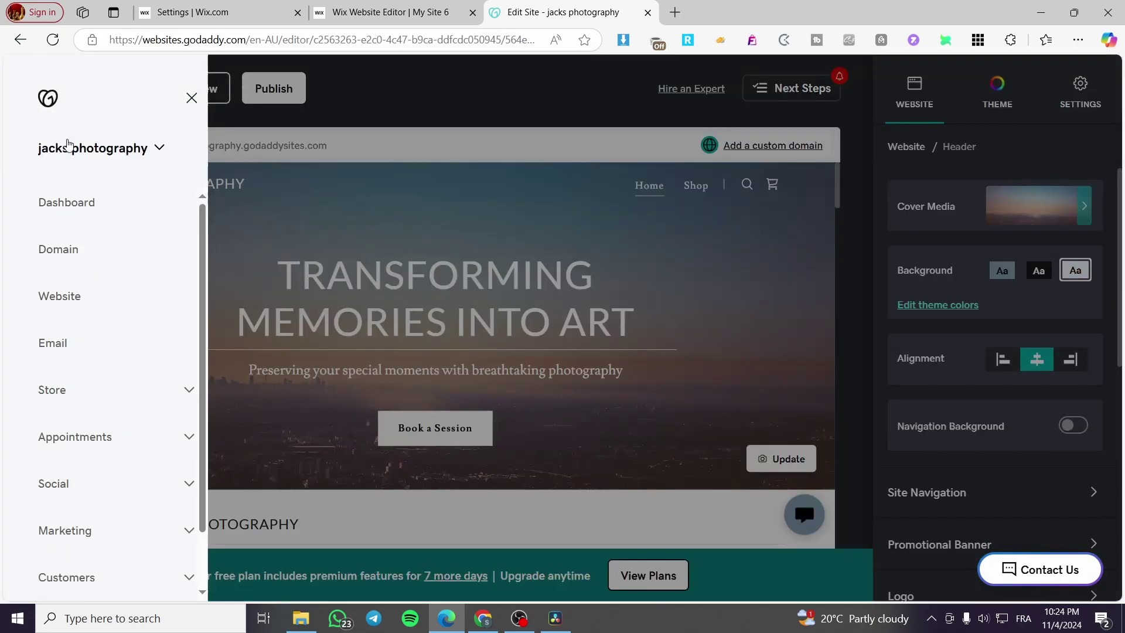
{"action": "left_click", "coordinate": [78, 208]}
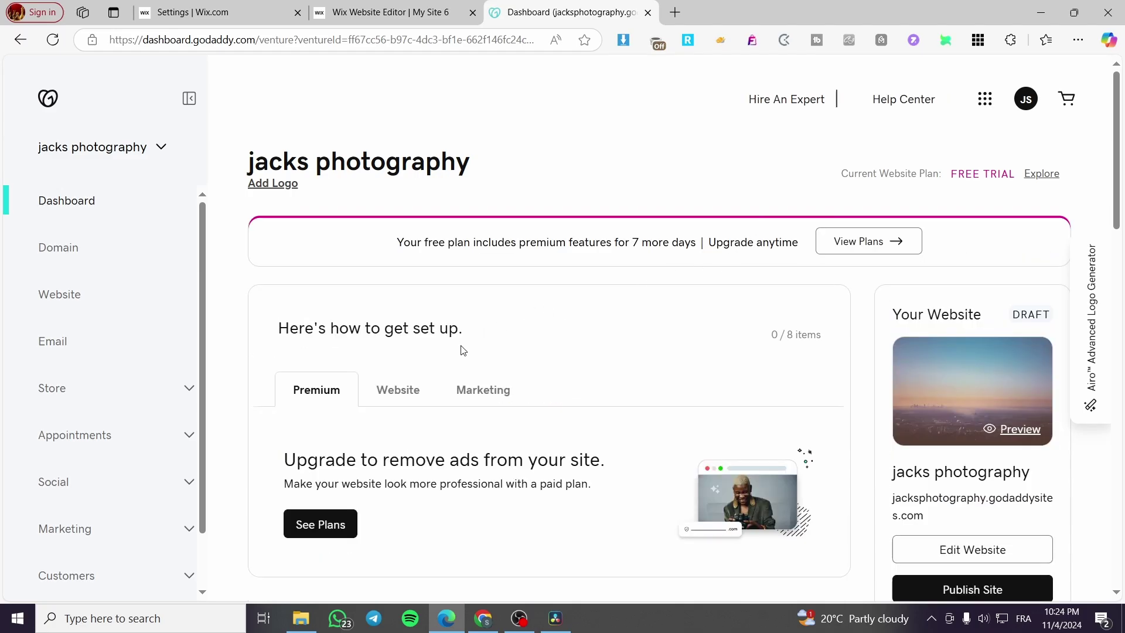
{"action": "left_click", "coordinate": [50, 103]}
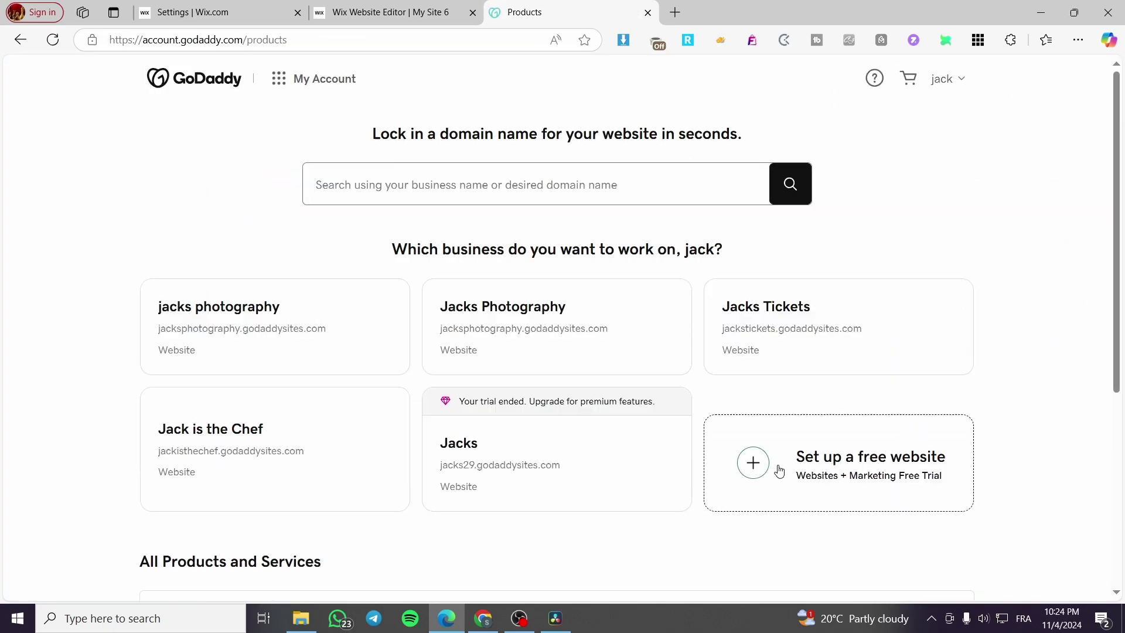
Start a new free website setup choosing 'Sell with an online store' and continue
{"action": "left_click", "coordinate": [860, 470]}
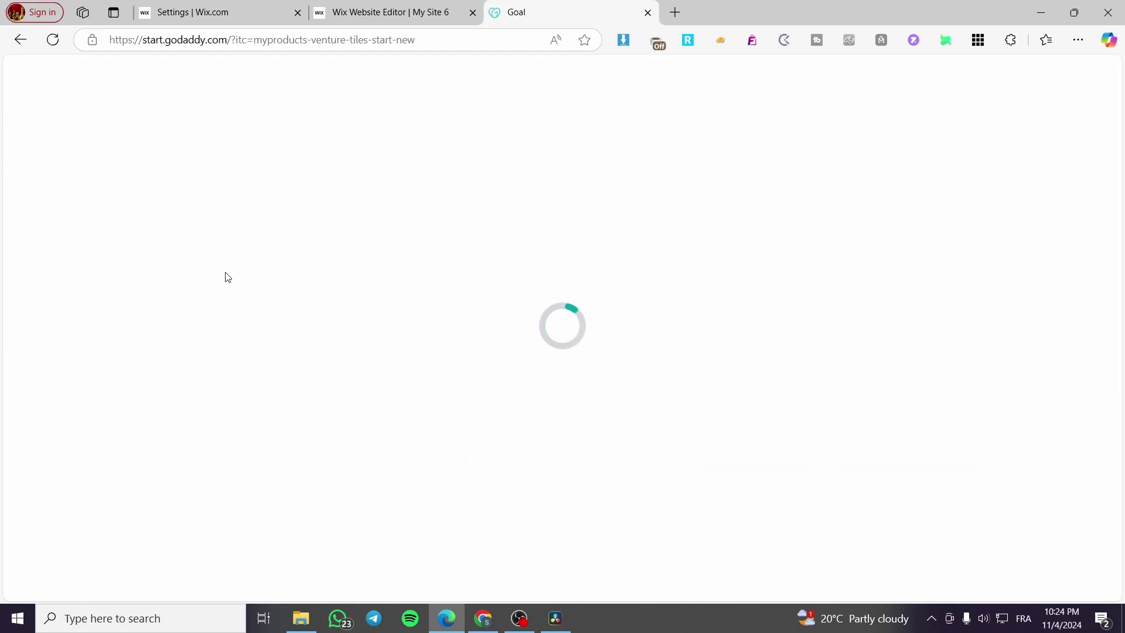
{"action": "left_click", "coordinate": [276, 281]}
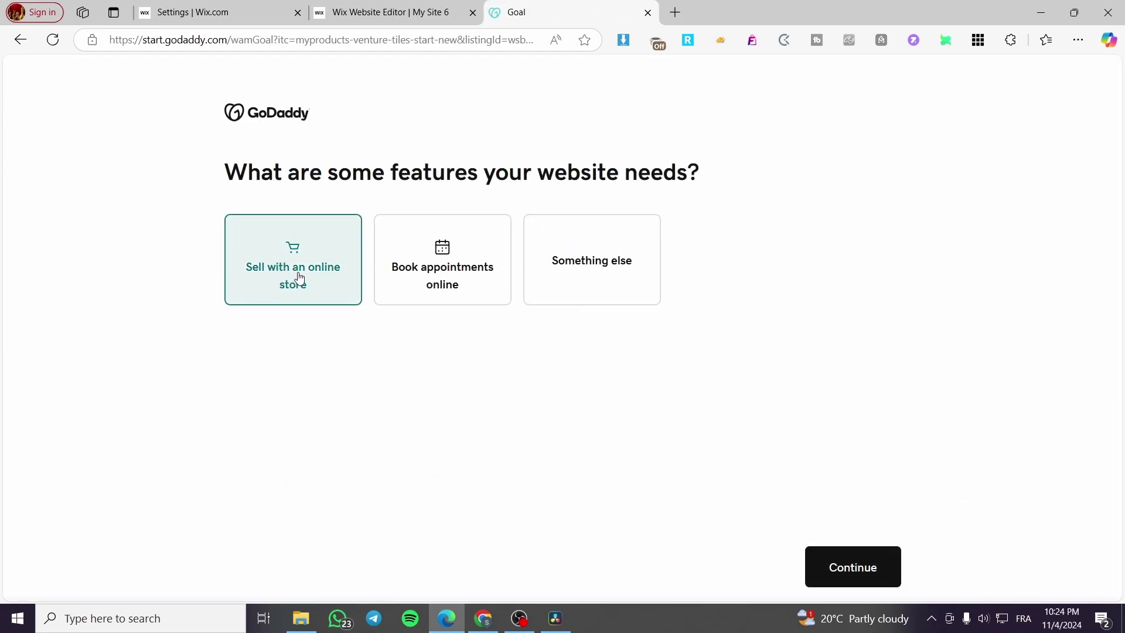
{"action": "left_click", "coordinate": [871, 565]}
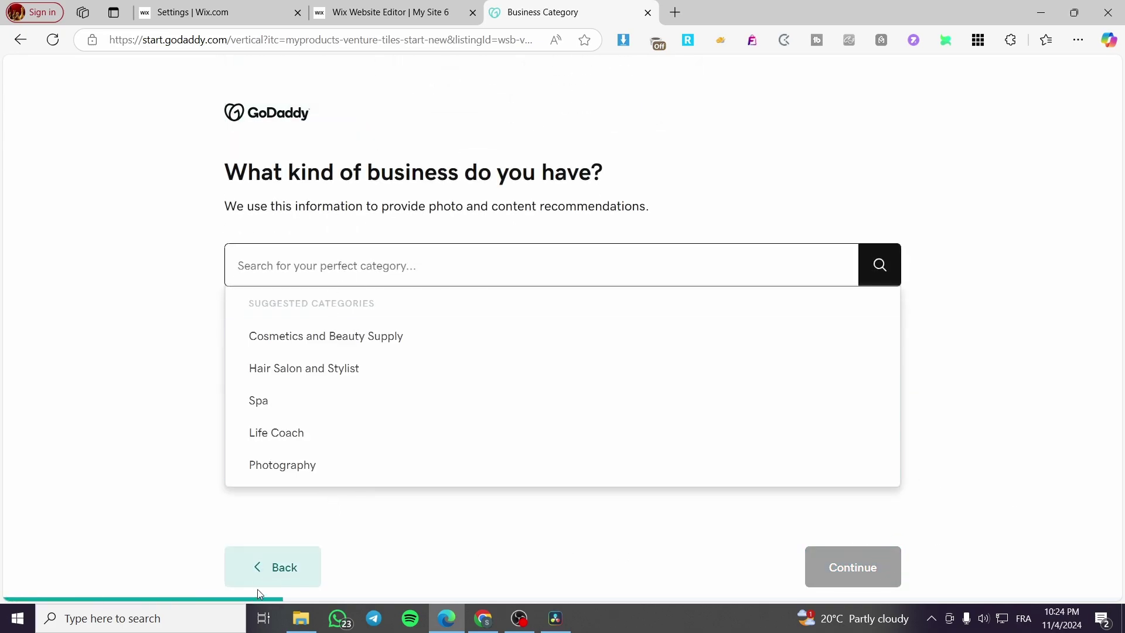
Step back to the features question, detour to the GoDaddy home page, and navigate back toward setup
{"action": "left_click", "coordinate": [299, 571]}
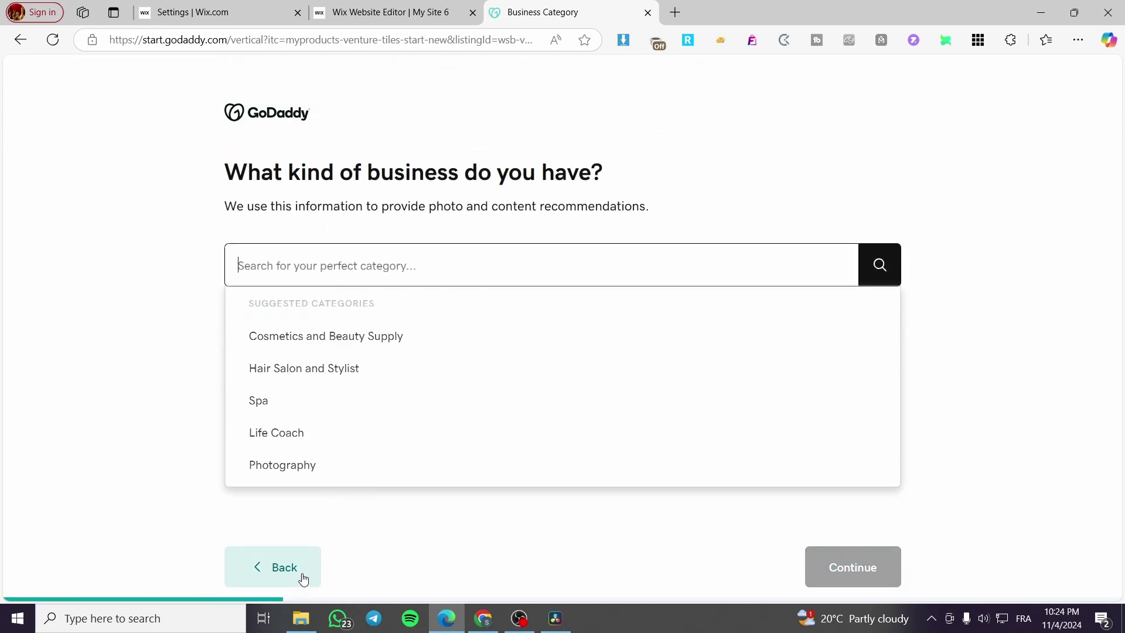
{"action": "left_click", "coordinate": [266, 128]}
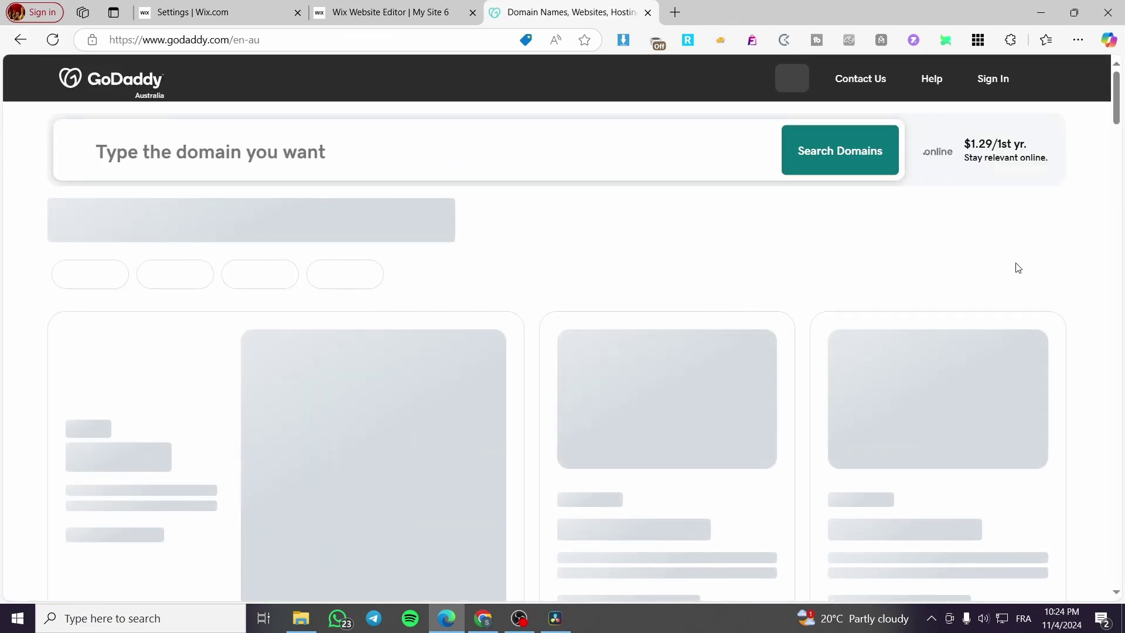
{"action": "left_click", "coordinate": [11, 42]}
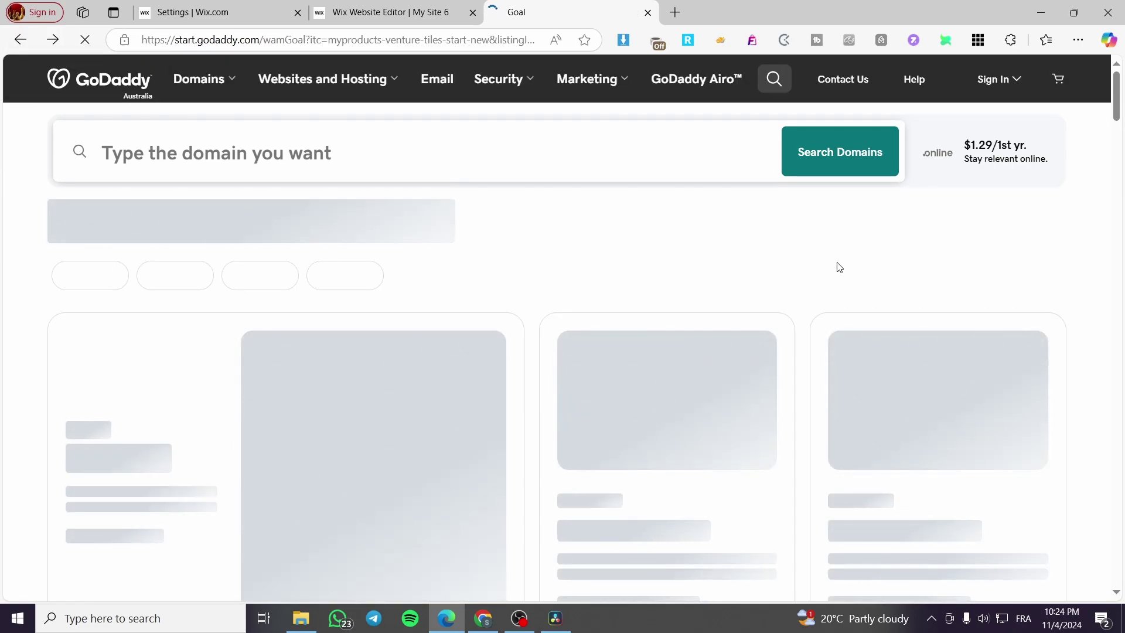